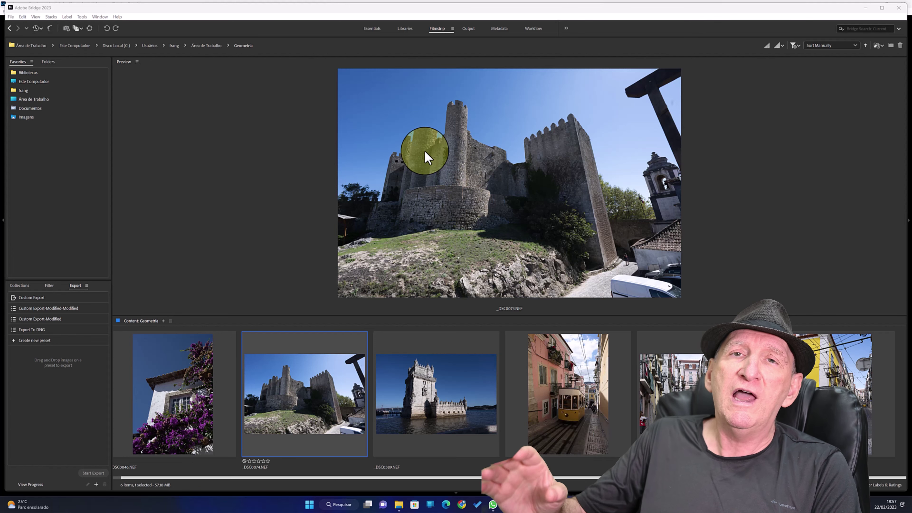
- Inspect the castle towers at 100% with the preview loupe
{"action": "left_click", "coordinate": [458, 105]}
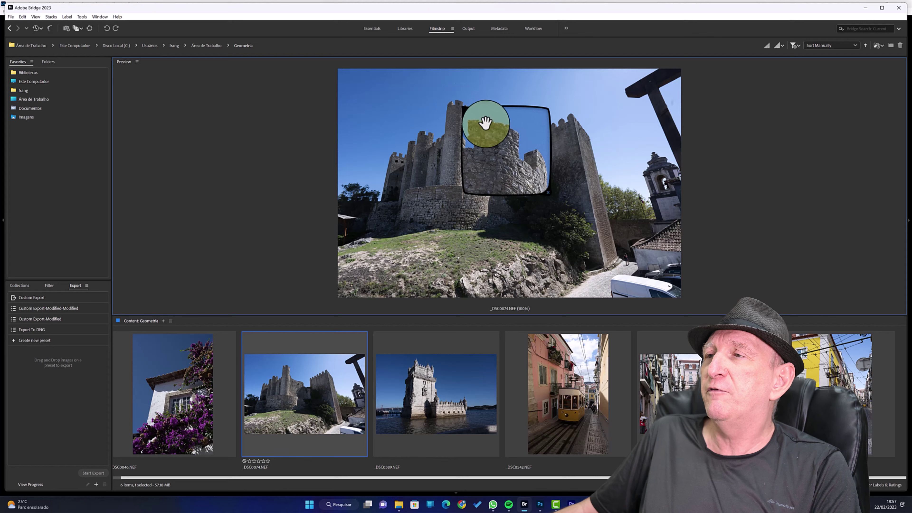
{"action": "left_click", "coordinate": [545, 192]}
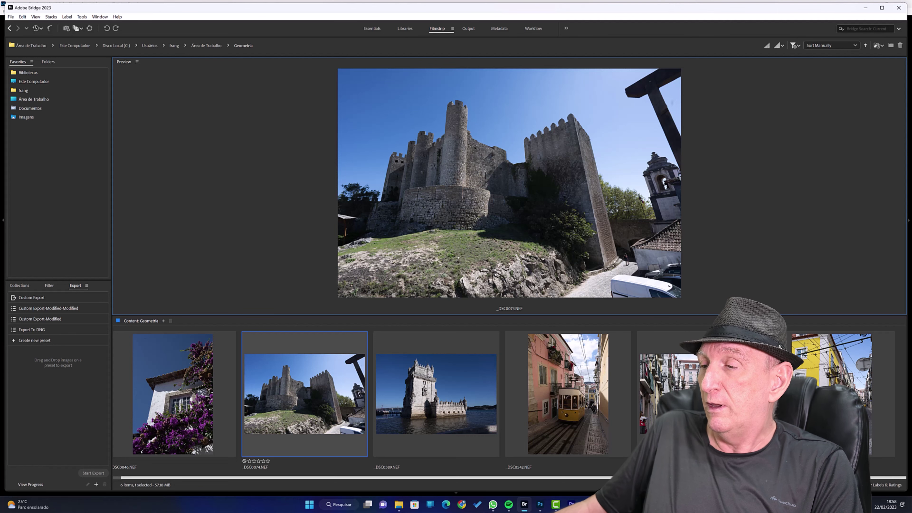
- Switch to Lightroom Classic and show the Transform settings of the castle photo in the Develop module
{"action": "left_click", "coordinate": [587, 504]}
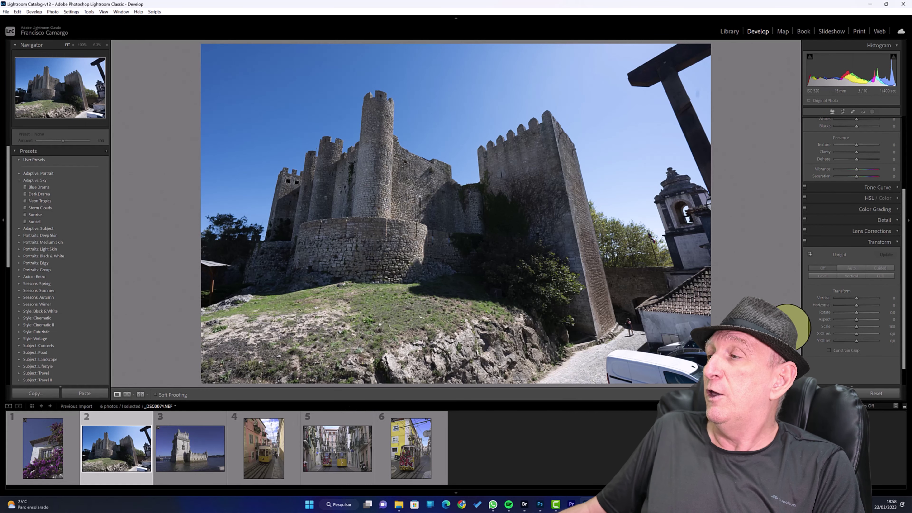
{"action": "left_click", "coordinate": [729, 32]}
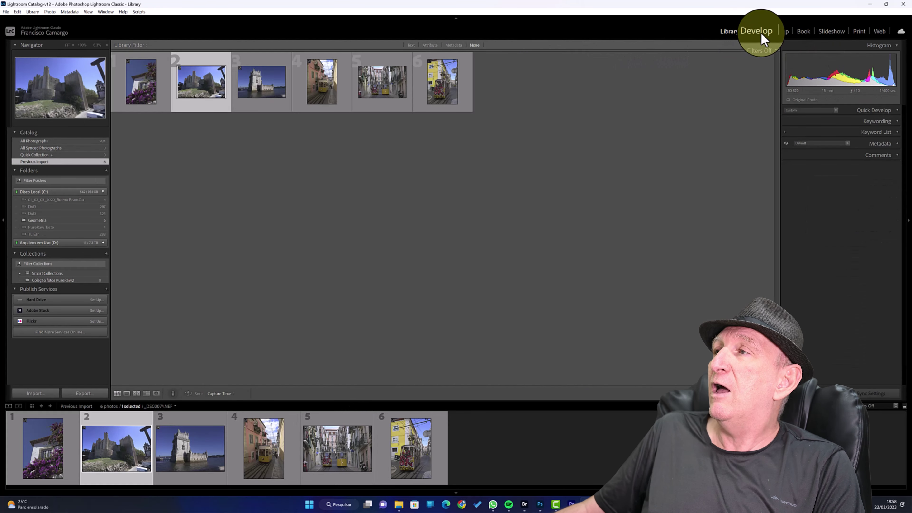
{"action": "left_click", "coordinate": [760, 33]}
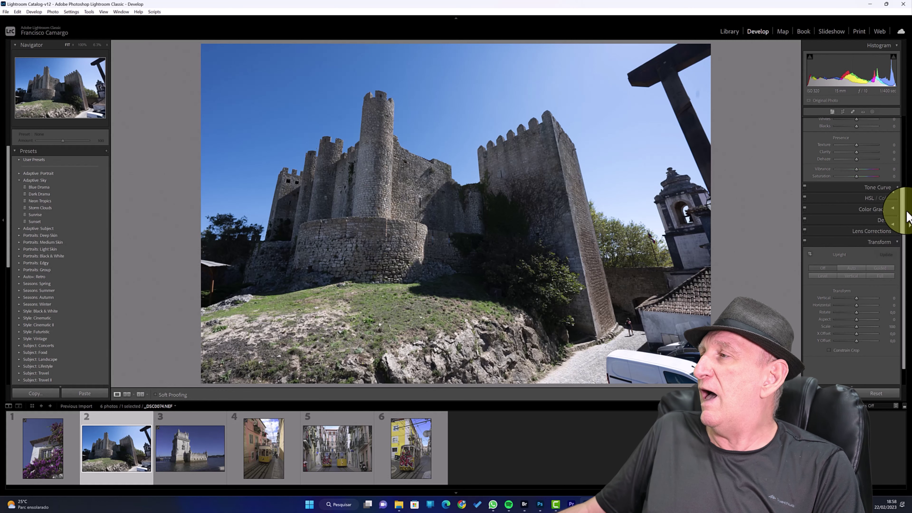
{"action": "left_click", "coordinate": [896, 242]}
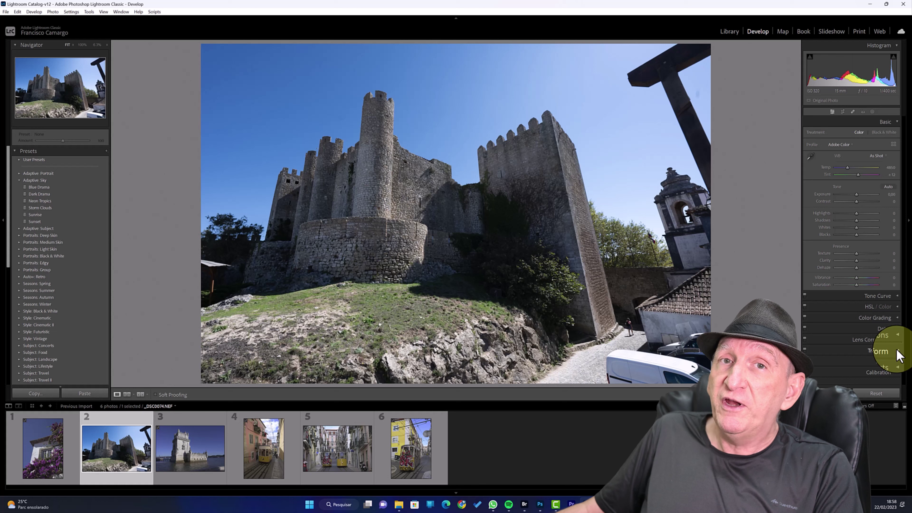
{"action": "left_click", "coordinate": [896, 351]}
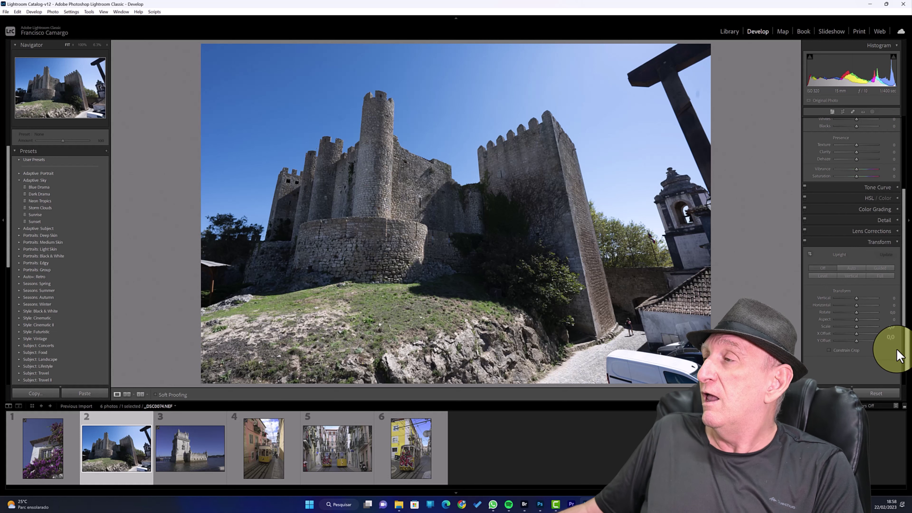
- Try Auto Upright on the castle photo, turn it off, and set manual Vertical to -71 and Horizontal to -17 instead
{"action": "left_click", "coordinate": [856, 297]}
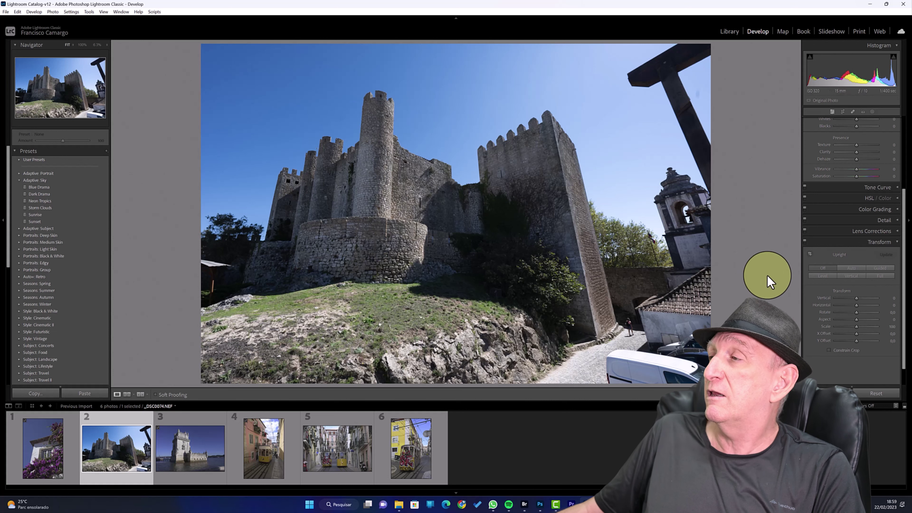
{"action": "left_click", "coordinate": [850, 268]}
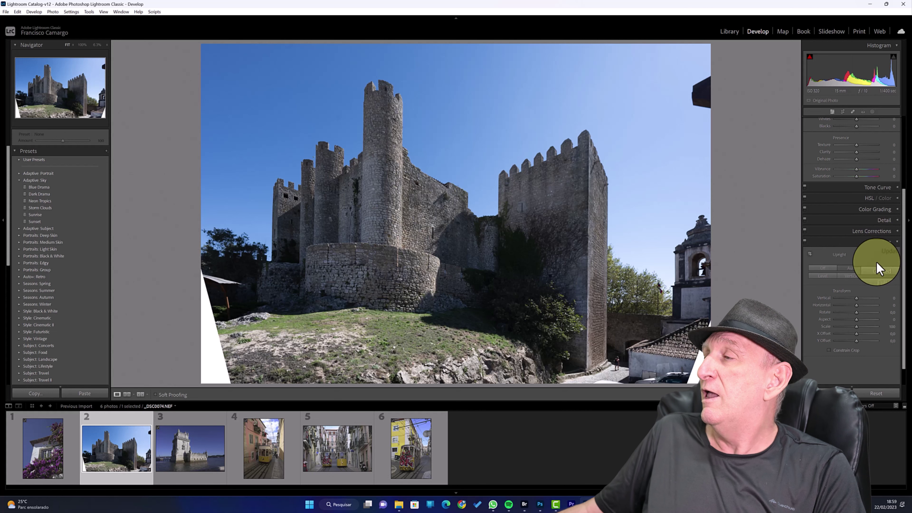
{"action": "left_click", "coordinate": [829, 268]}
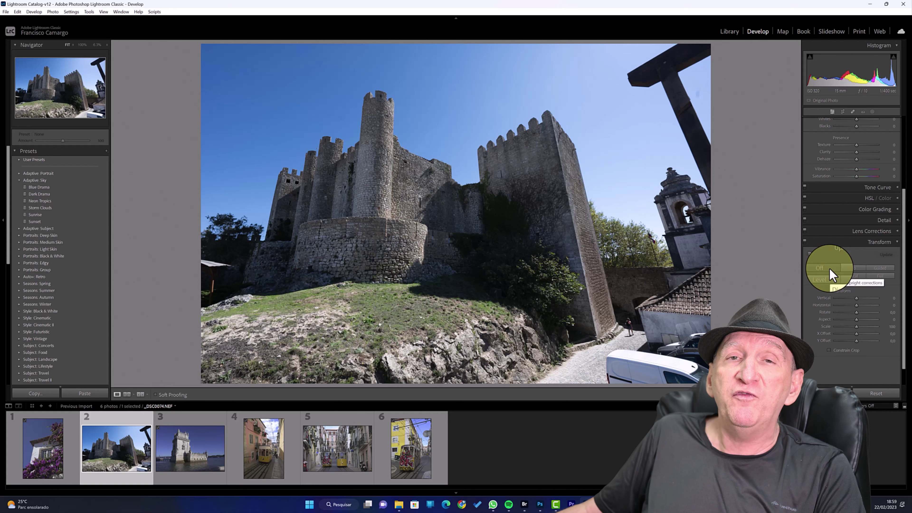
{"action": "mouse_move", "coordinate": [835, 301]}
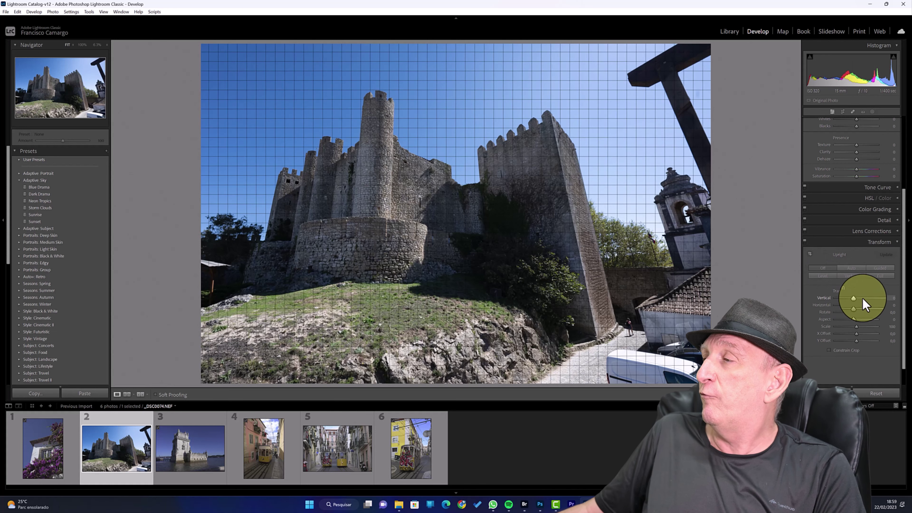
{"action": "mouse_move", "coordinate": [856, 298]}
{"action": "left_mouse_down"}
{"action": "mouse_move", "coordinate": [834, 299]}
{"action": "mouse_move", "coordinate": [849, 305]}
{"action": "left_mouse_up"}
- Switch to Bridge and open the castle photo _DSC0074.NEF in Camera Raw
{"action": "mouse_move", "coordinate": [585, 503]}
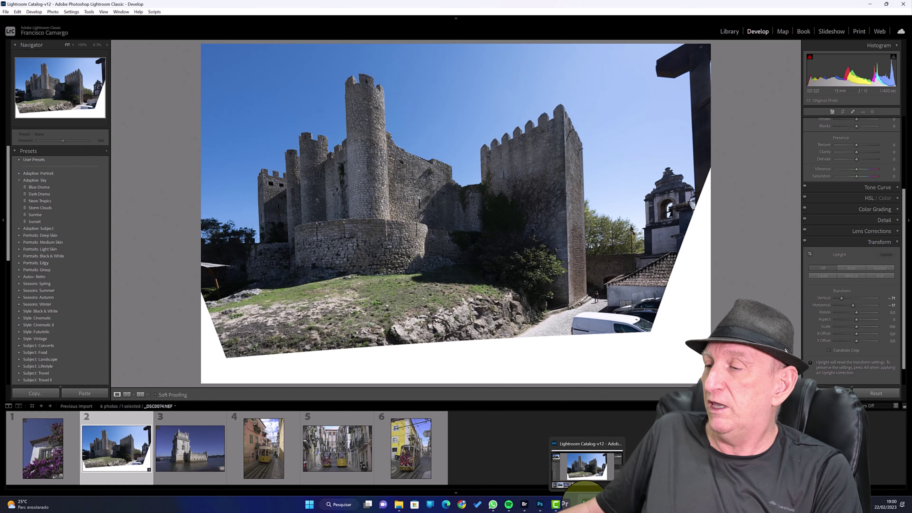
{"action": "left_click", "coordinate": [540, 503]}
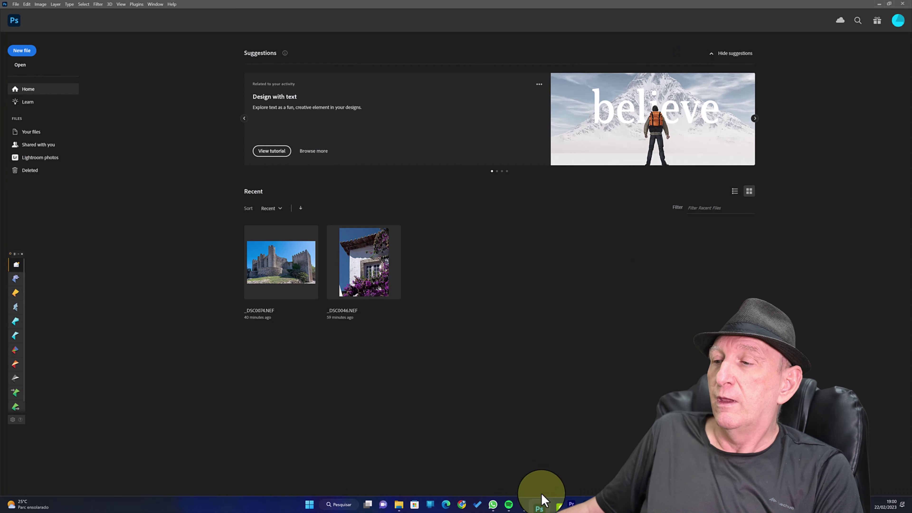
{"action": "left_click", "coordinate": [523, 504]}
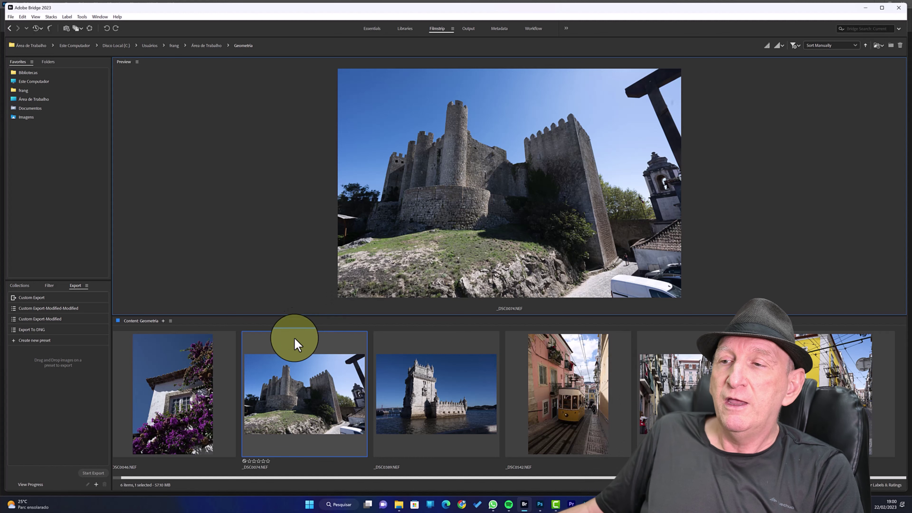
{"action": "left_click", "coordinate": [293, 390]}
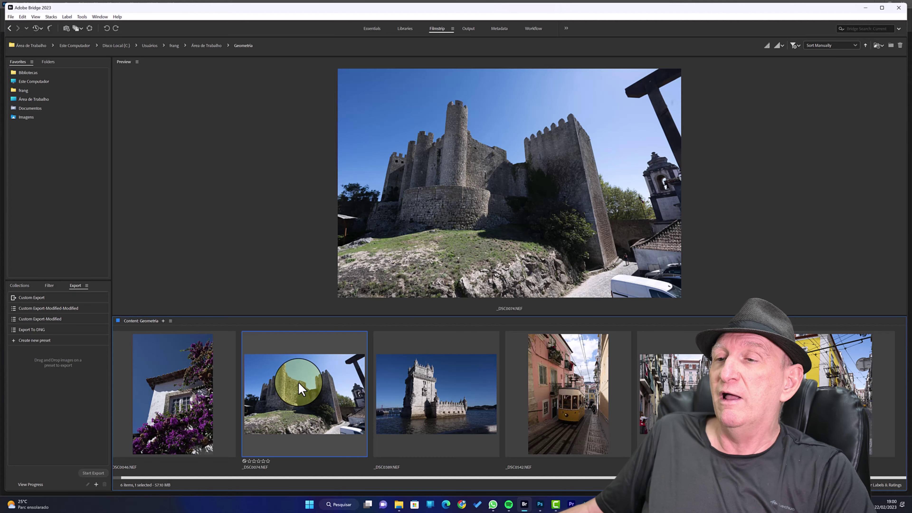
{"action": "double_click", "coordinate": [297, 386]}
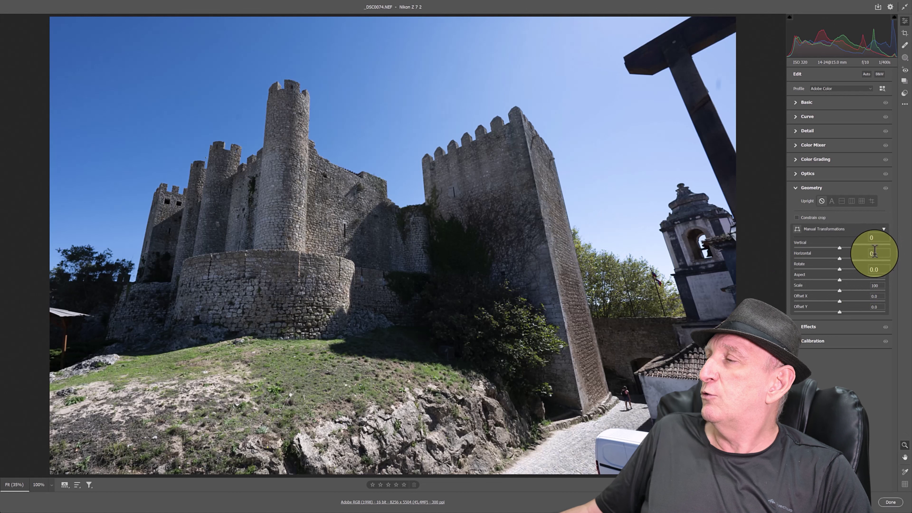
- Try the Auto, Level, Vertical and Full Upright corrections on the castle, reapply Auto and close Camera Raw
{"action": "left_click", "coordinate": [831, 201]}
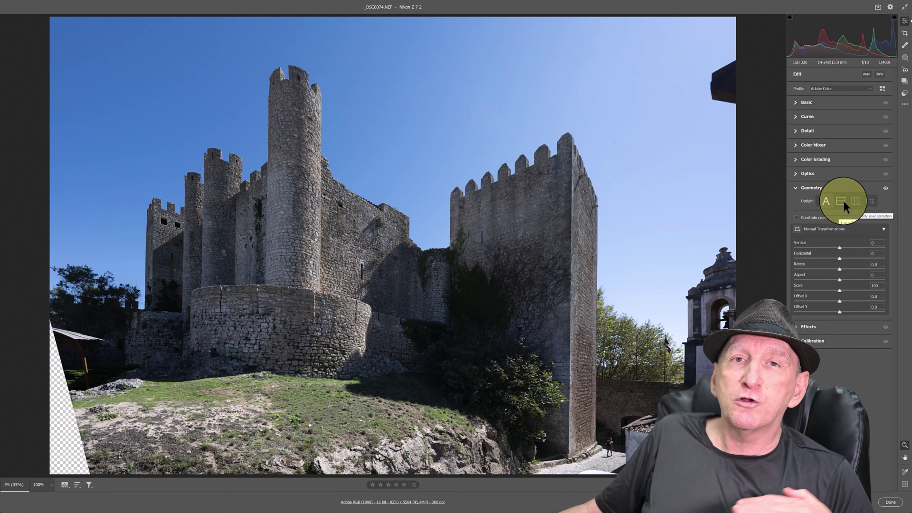
{"action": "left_click", "coordinate": [843, 200]}
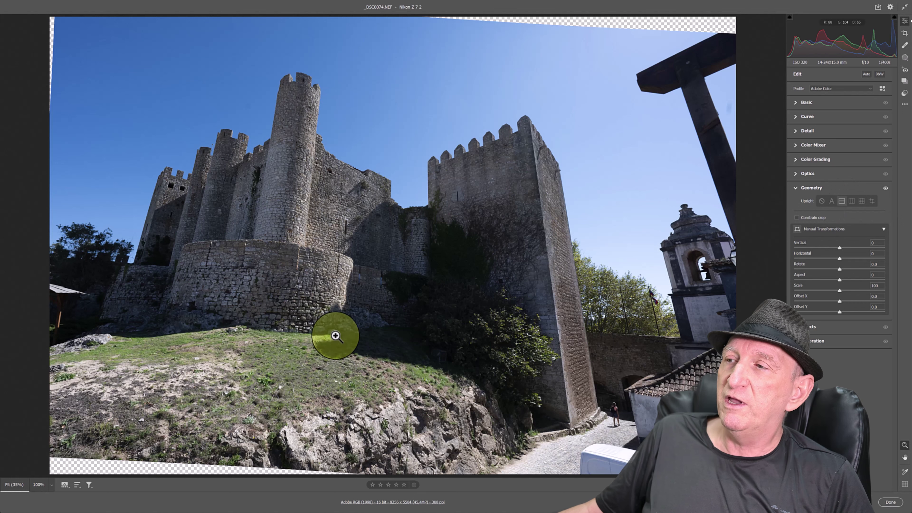
{"action": "left_click", "coordinate": [852, 200]}
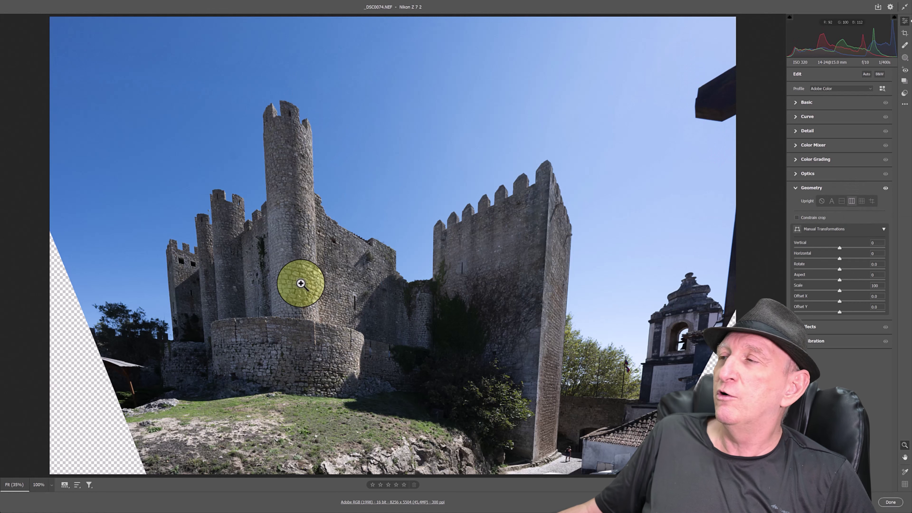
{"action": "left_click", "coordinate": [861, 202]}
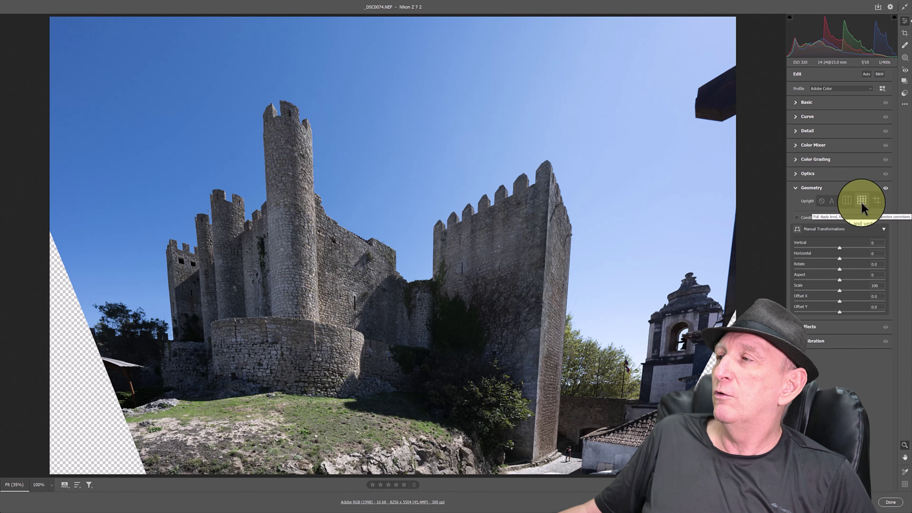
{"action": "left_click", "coordinate": [833, 203]}
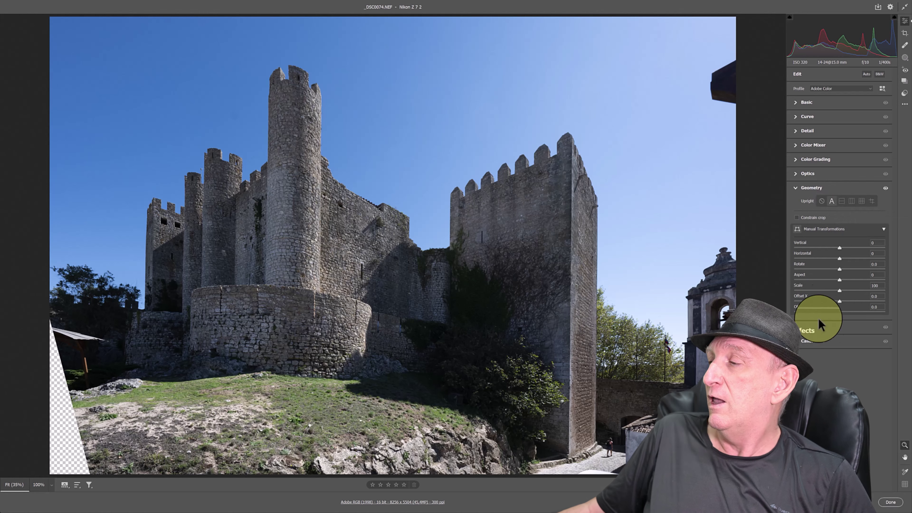
{"action": "left_click", "coordinate": [888, 502]}
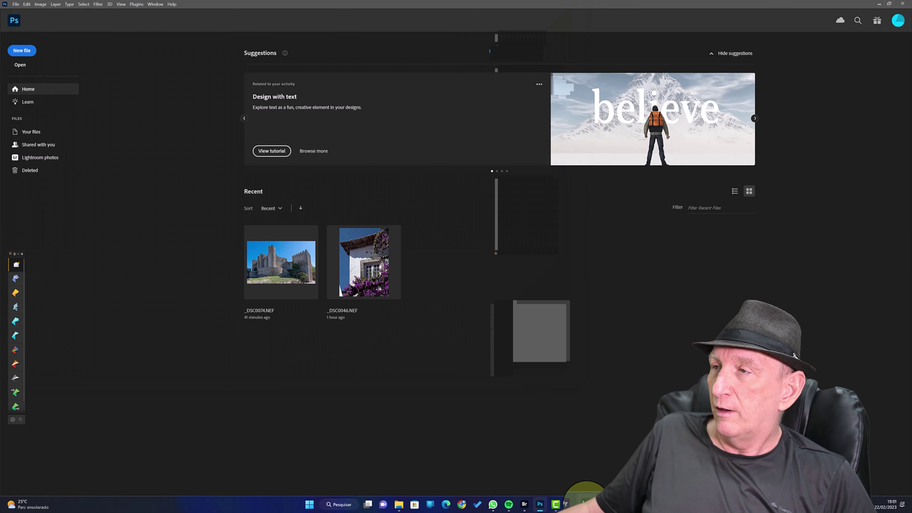
- Switch to Lightroom Classic, apply the Auto Upright correction to the castle photo and adjust its X Offset
{"action": "left_click", "coordinate": [585, 504]}
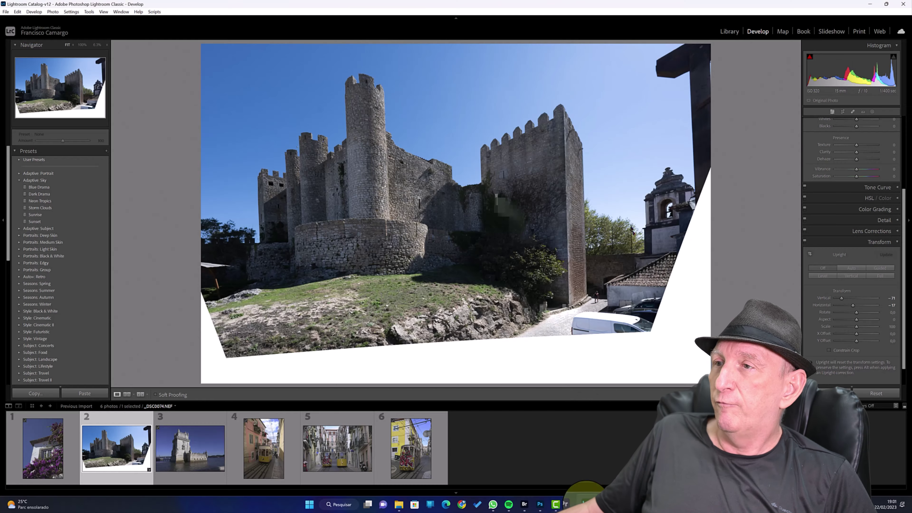
{"action": "left_click", "coordinate": [849, 277]}
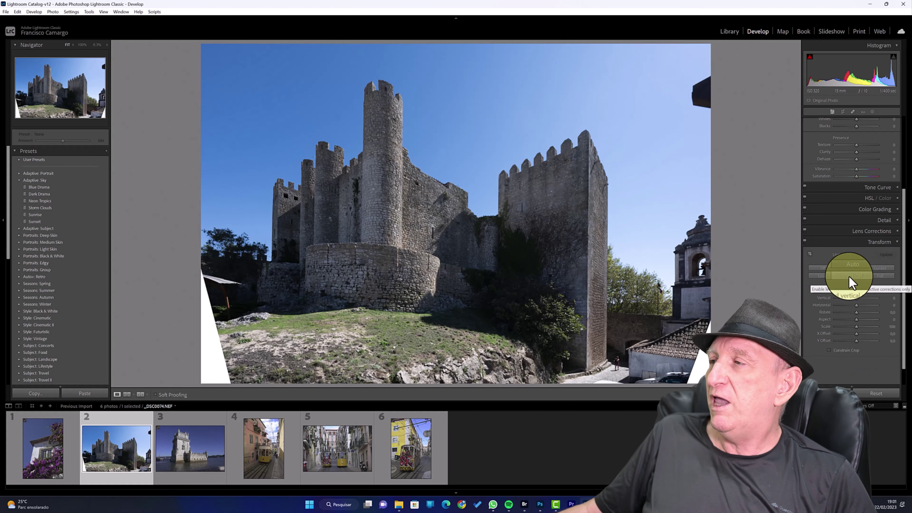
{"action": "left_click_drag", "start_coordinate": [854, 334], "coordinate": [854, 336]}
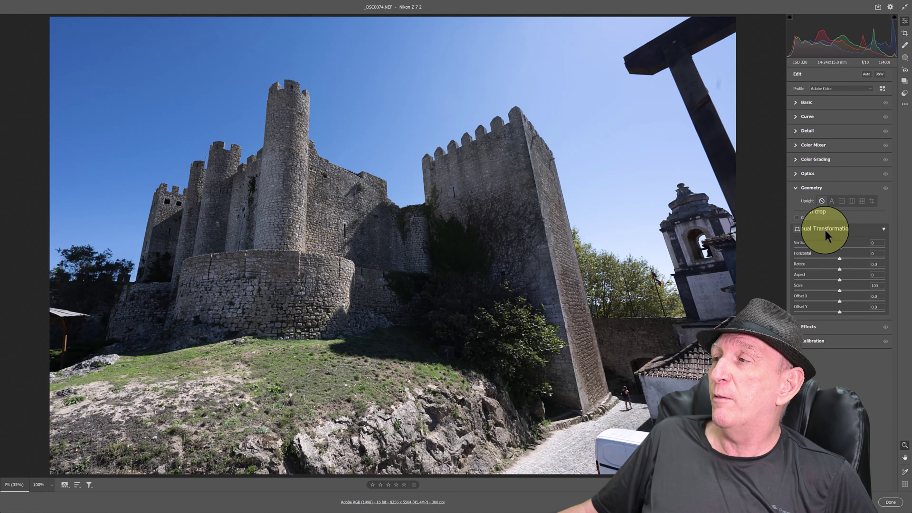
- In Camera Raw, try a manual perspective correction of the castle with Vertical -73 and Horizontal -9
{"action": "left_click_drag", "start_coordinate": [841, 250], "coordinate": [808, 254]}
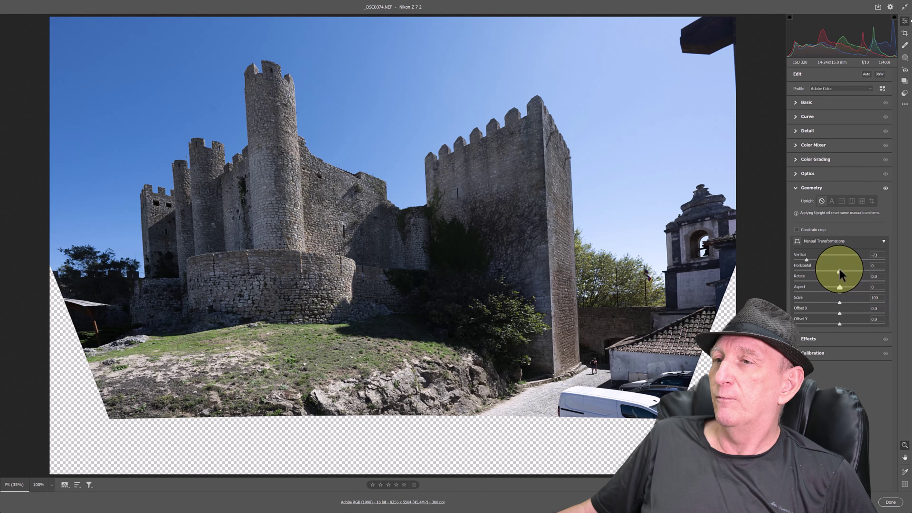
{"action": "left_click_drag", "start_coordinate": [839, 270], "coordinate": [836, 271]}
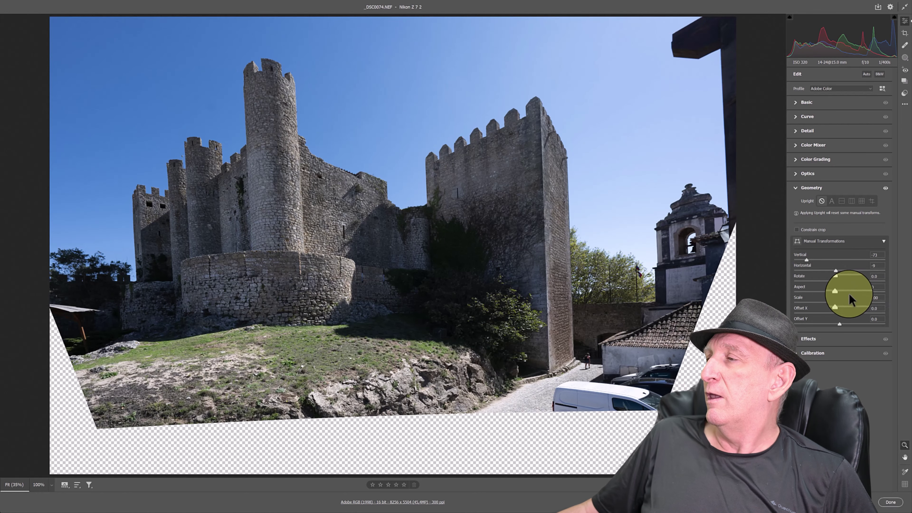
- Apply Auto Upright to the castle photo with Aspect -38, Offset X +7.0 and Offset Y -3.1
{"action": "mouse_move", "coordinate": [840, 292]}
{"action": "left_mouse_down"}
{"action": "mouse_move", "coordinate": [887, 290]}
{"action": "mouse_move", "coordinate": [801, 301]}
{"action": "mouse_move", "coordinate": [823, 299]}
{"action": "mouse_move", "coordinate": [850, 324]}
{"action": "mouse_move", "coordinate": [842, 326]}
{"action": "mouse_move", "coordinate": [846, 315]}
{"action": "mouse_move", "coordinate": [839, 323]}
{"action": "mouse_move", "coordinate": [834, 302]}
{"action": "left_mouse_up"}
{"action": "left_click", "coordinate": [832, 201]}
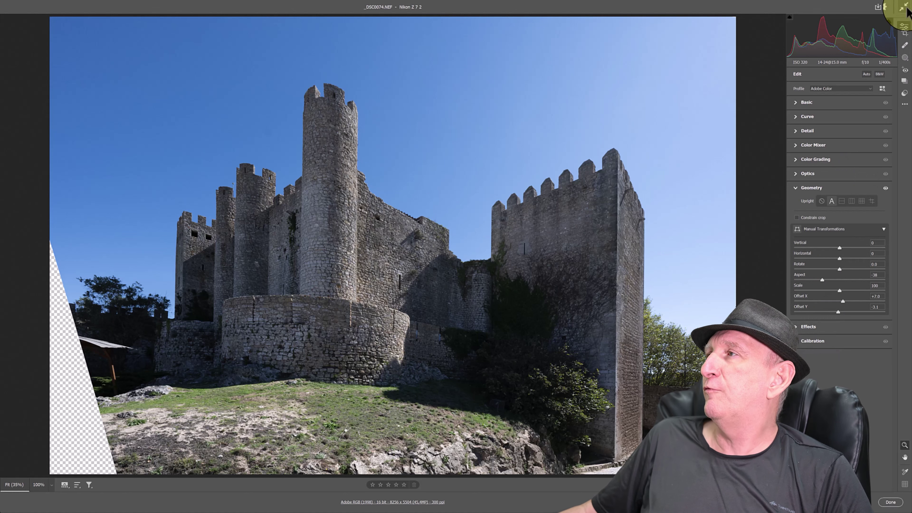
- Crop the castle photo to cut off the transparent area on the left, excess sky and the right edge
{"action": "left_click", "coordinate": [904, 33]}
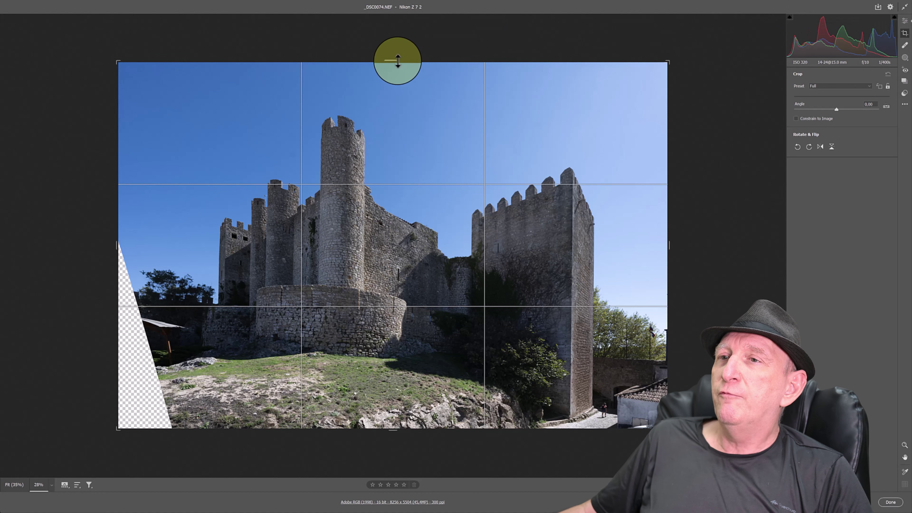
{"action": "left_click_drag", "start_coordinate": [393, 61], "coordinate": [399, 82]}
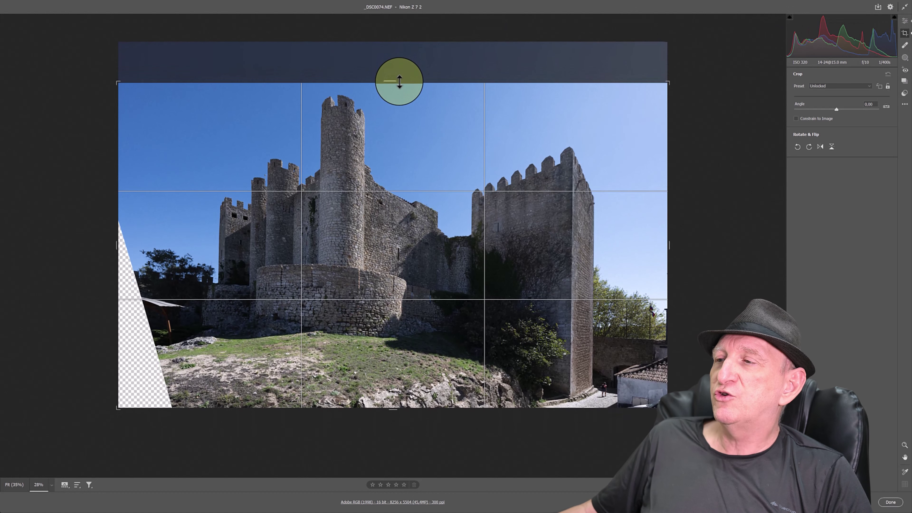
{"action": "left_click_drag", "start_coordinate": [117, 245], "coordinate": [156, 238]}
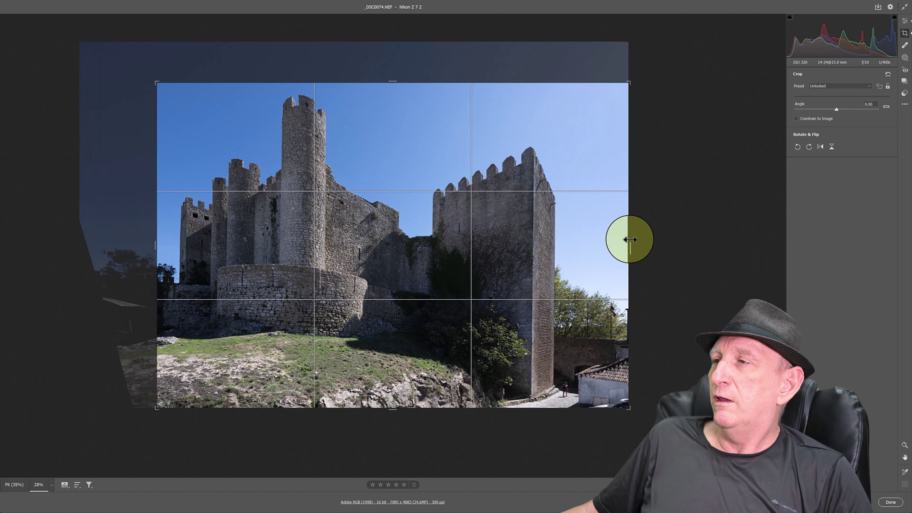
{"action": "left_click_drag", "start_coordinate": [632, 239], "coordinate": [599, 247]}
{"action": "left_click_drag", "start_coordinate": [393, 412], "coordinate": [394, 407]}
{"action": "key", "text": "Return"}
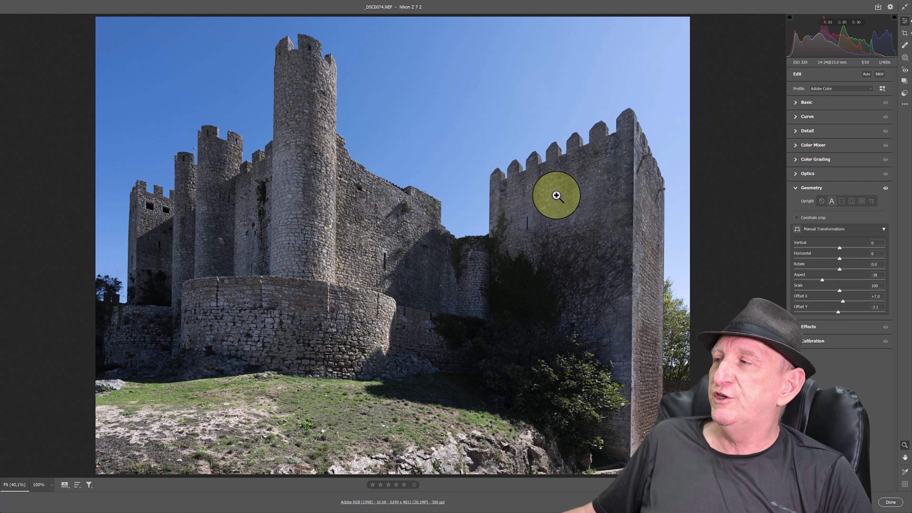
- Adjust the castle photo's tones with Shadows +82, Whites +22 and Highlights -34
{"action": "left_click", "coordinate": [797, 104]}
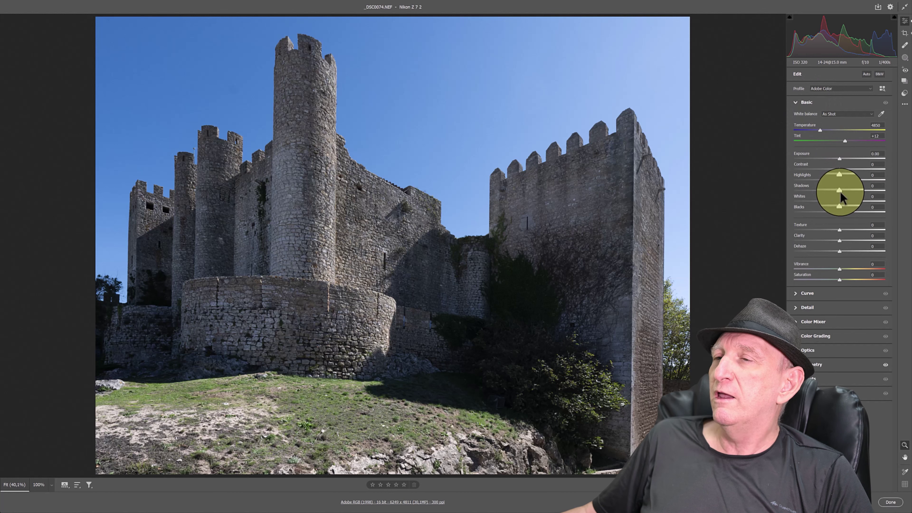
{"action": "left_click_drag", "start_coordinate": [840, 191], "coordinate": [875, 190]}
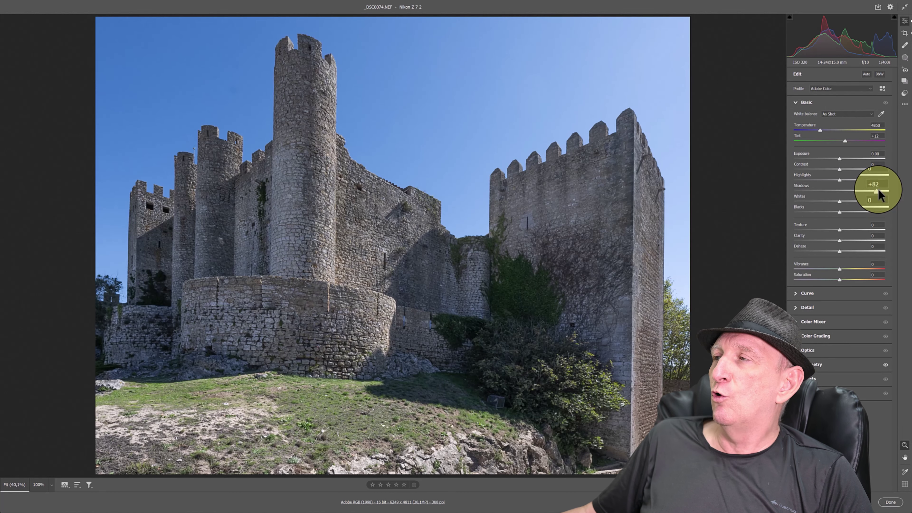
{"action": "left_click_drag", "start_coordinate": [841, 201], "coordinate": [829, 187]}
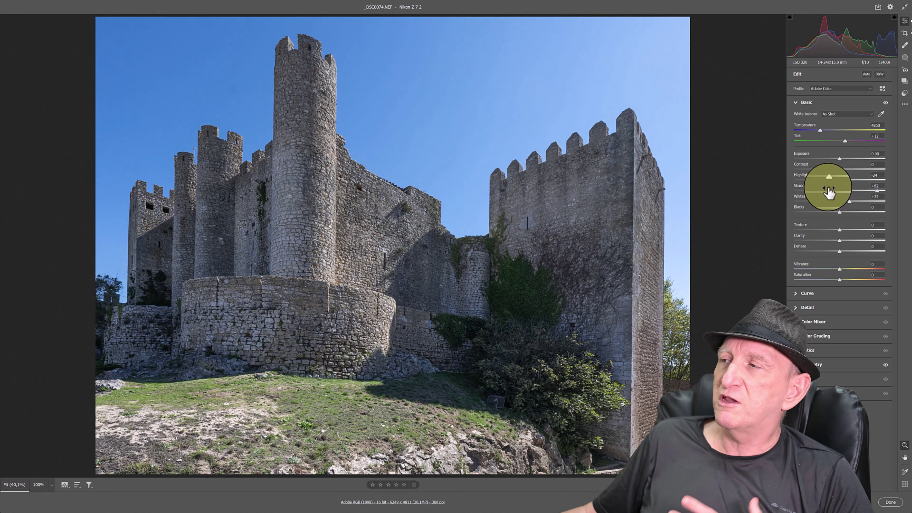
- Refine the castle photo's perspective with a manual Horizontal transform of +12 and a fine adjustment of its offset
{"action": "left_click", "coordinate": [816, 364]}
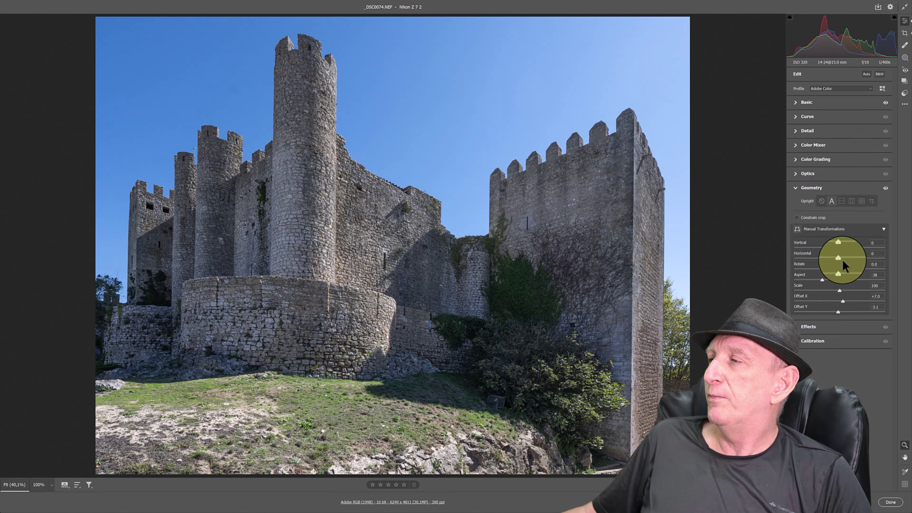
{"action": "left_click_drag", "start_coordinate": [842, 261], "coordinate": [845, 260]}
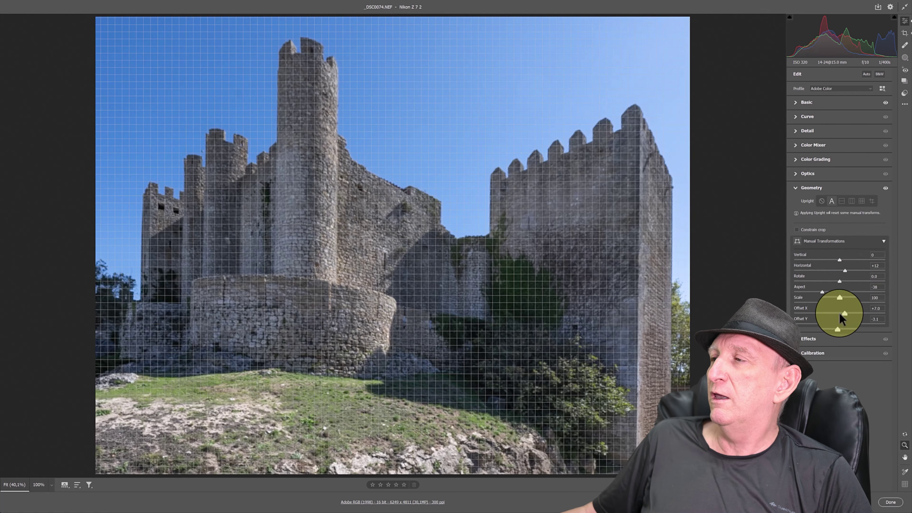
{"action": "left_click_drag", "start_coordinate": [843, 316], "coordinate": [839, 327]}
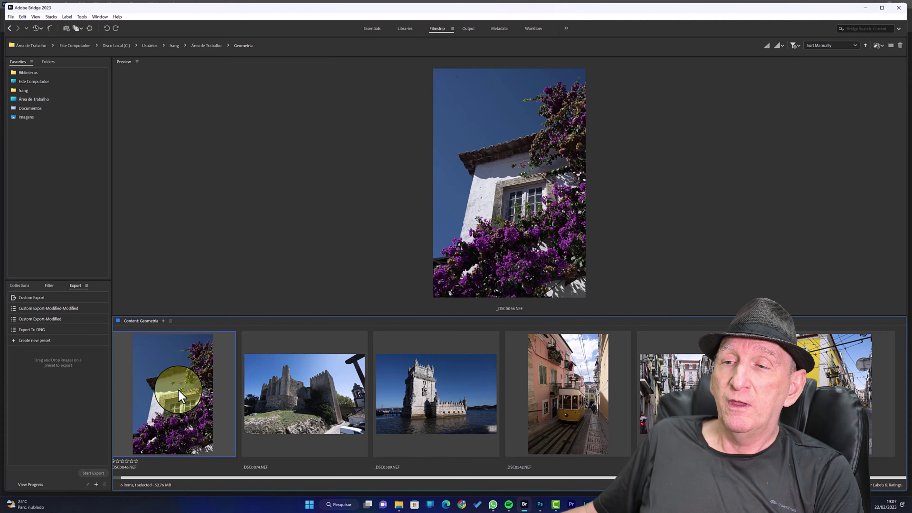
- Open _DSC0046.NEF from Bridge in Camera Raw and correct its perspective with Auto Upright, Vertical -46, Horizontal -36 and Rotate +3.0
{"action": "double_click", "coordinate": [180, 397]}
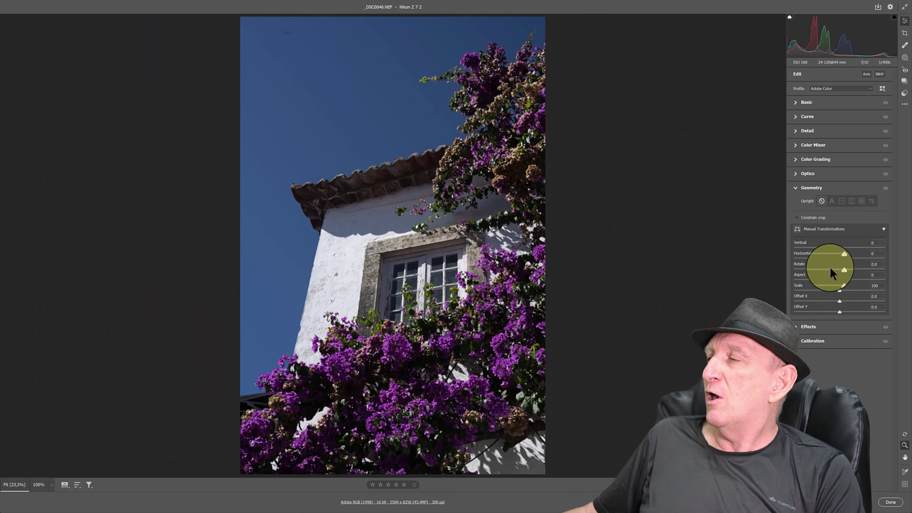
{"action": "left_click", "coordinate": [832, 201]}
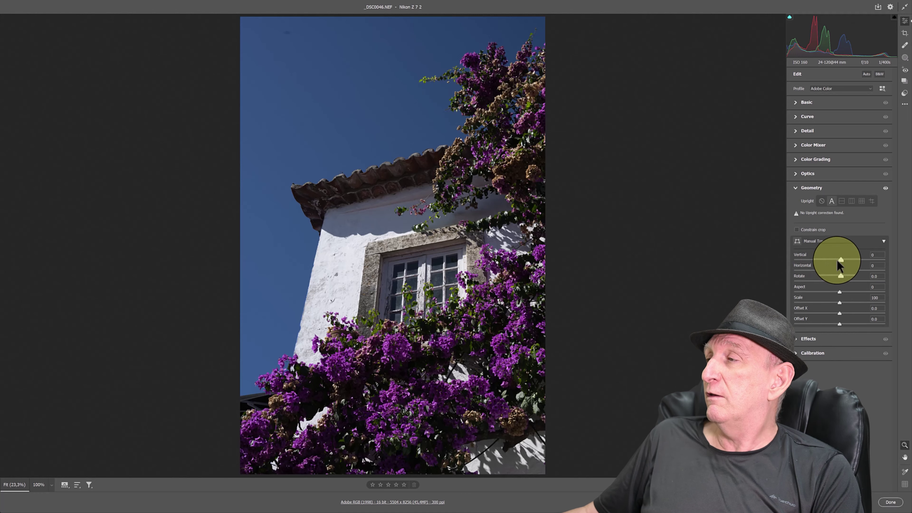
{"action": "left_click_drag", "start_coordinate": [841, 259], "coordinate": [822, 263]}
{"action": "left_click_drag", "start_coordinate": [817, 265], "coordinate": [820, 264]}
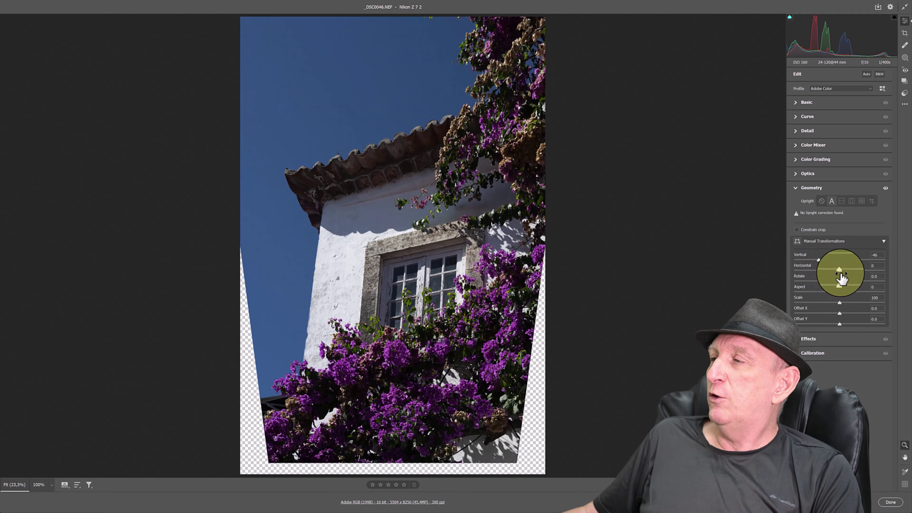
{"action": "mouse_move", "coordinate": [840, 270]}
{"action": "left_mouse_down"}
{"action": "mouse_move", "coordinate": [824, 276]}
{"action": "mouse_move", "coordinate": [830, 285]}
{"action": "mouse_move", "coordinate": [839, 292]}
{"action": "mouse_move", "coordinate": [836, 282]}
{"action": "mouse_move", "coordinate": [850, 279]}
{"action": "left_mouse_up"}
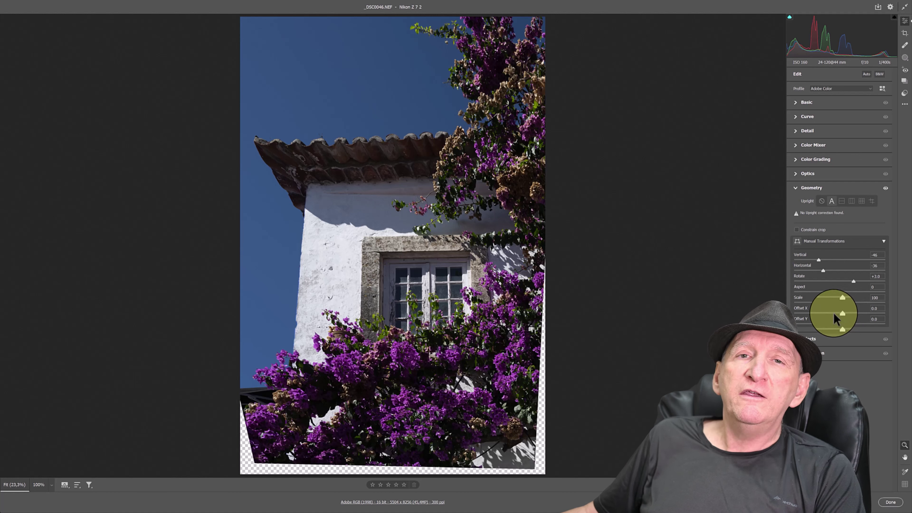
- Crop the flowered house photo on all sides to cut off the transparent edges, and finish the Camera Raw edit
{"action": "left_click", "coordinate": [905, 35]}
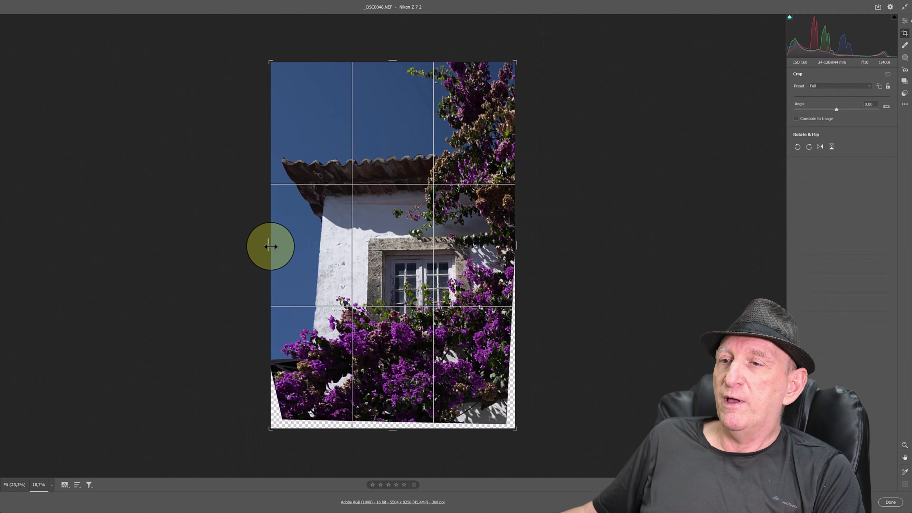
{"action": "left_click_drag", "start_coordinate": [270, 247], "coordinate": [273, 246]}
{"action": "left_click", "coordinate": [359, 362]}
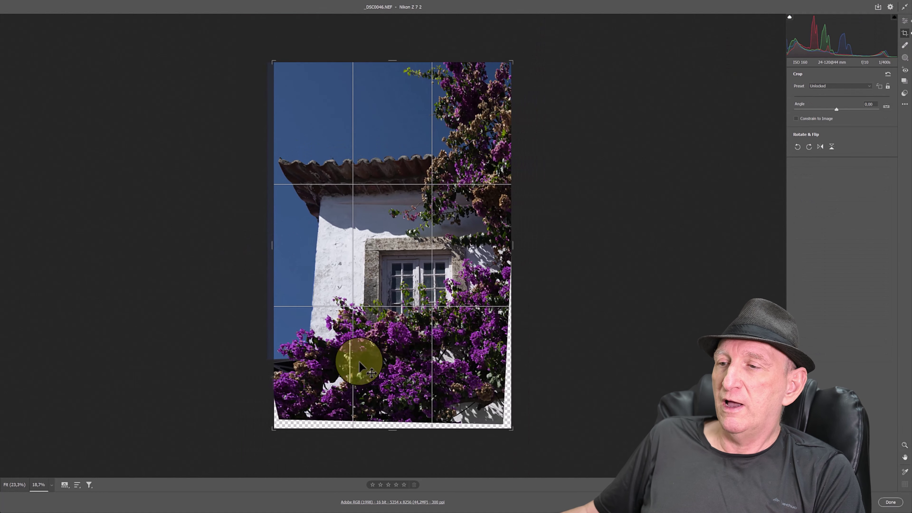
{"action": "left_click_drag", "start_coordinate": [392, 427], "coordinate": [397, 418]}
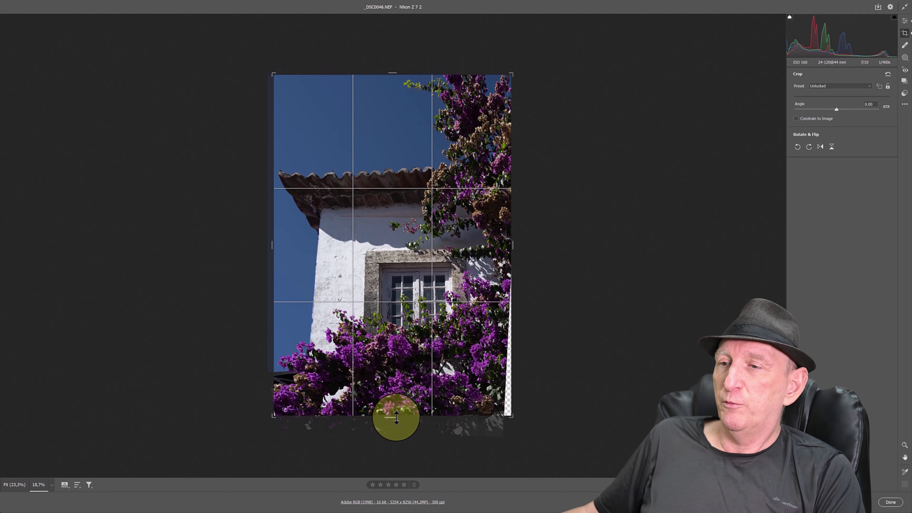
{"action": "left_click_drag", "start_coordinate": [513, 242], "coordinate": [500, 246]}
{"action": "left_click_drag", "start_coordinate": [398, 76], "coordinate": [393, 85]}
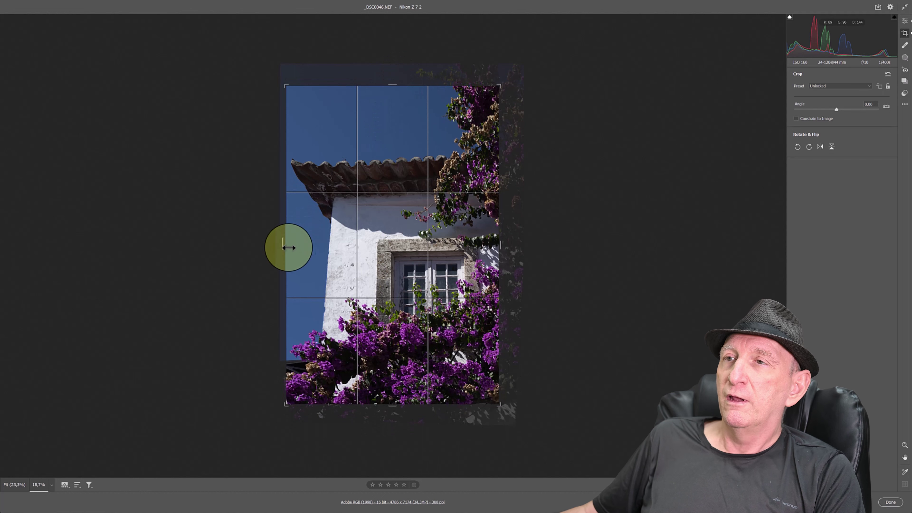
{"action": "left_click_drag", "start_coordinate": [288, 247], "coordinate": [291, 245]}
{"action": "key", "text": "Return"}
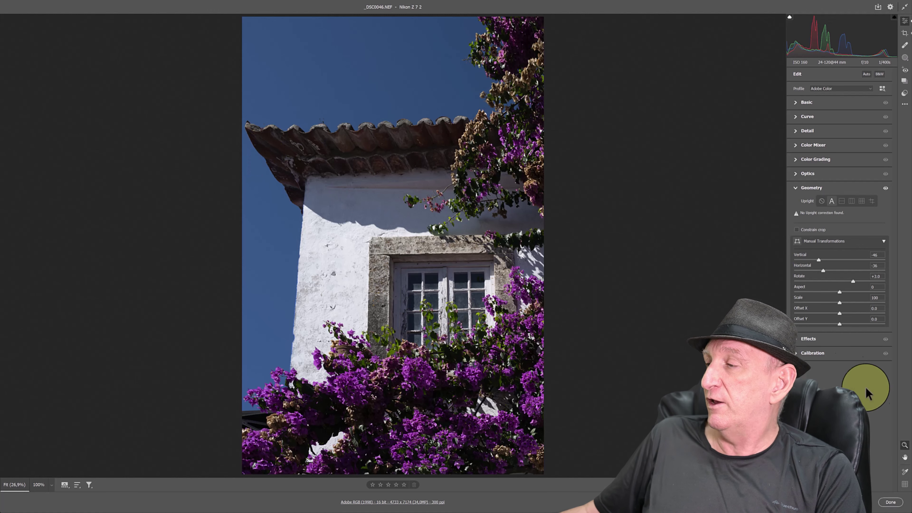
{"action": "left_click", "coordinate": [890, 501]}
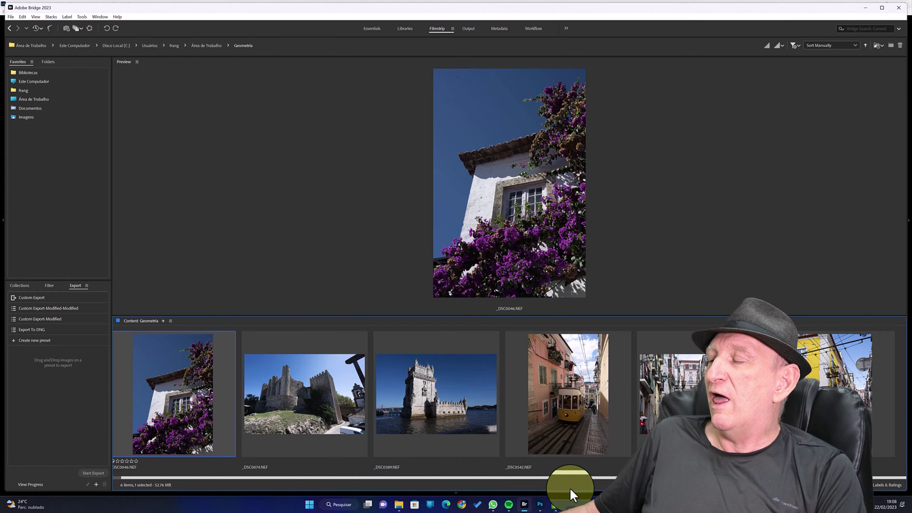
- Switch to Lightroom Classic and correct the house photo's perspective with negative Vertical, Horizontal and Aspect transforms and a slightly increased Scale
{"action": "left_click", "coordinate": [586, 502]}
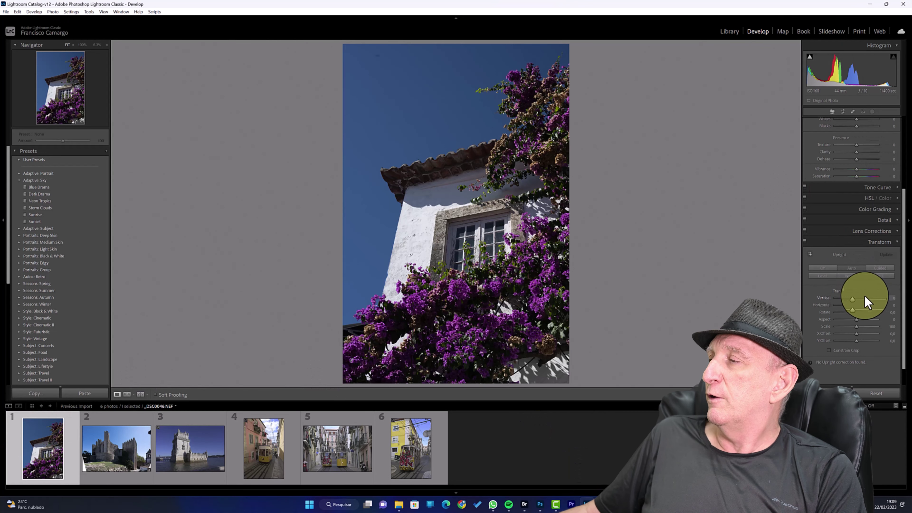
{"action": "left_click_drag", "start_coordinate": [860, 298], "coordinate": [856, 323]}
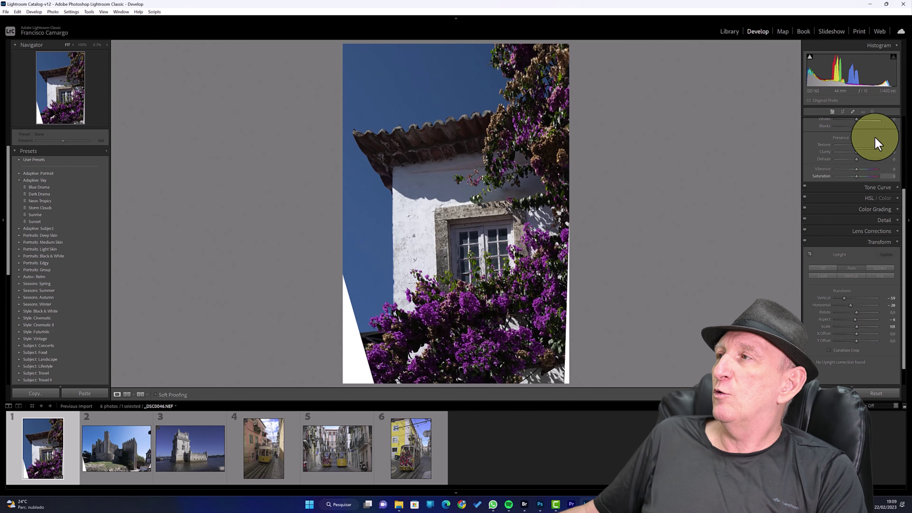